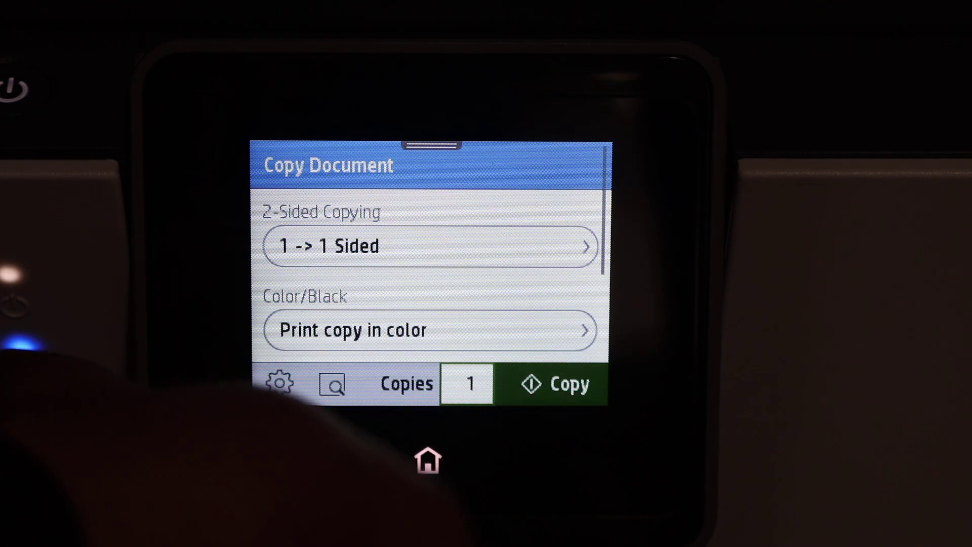
Step: Start one colour copy, 1->1 sided, of the document on the OfficeJet Pro 8020
click(556, 384)
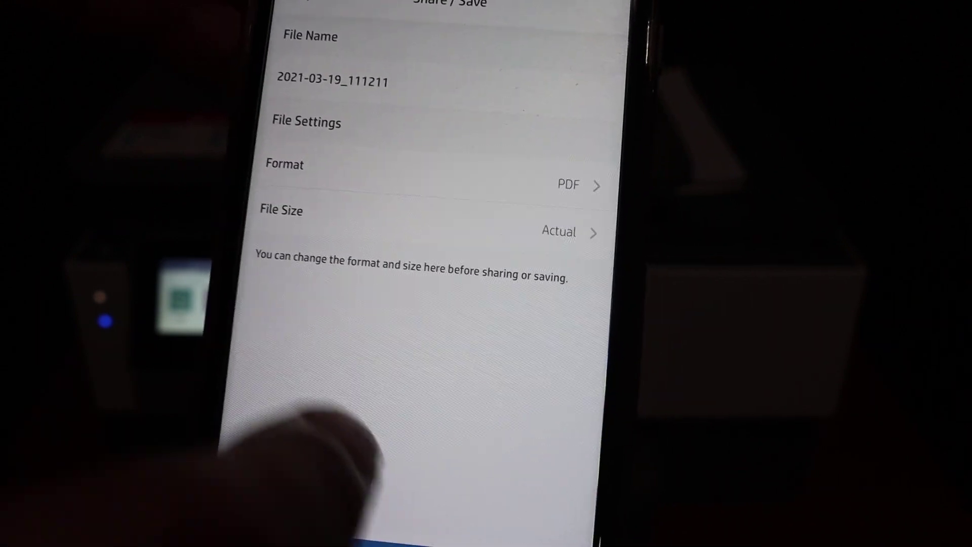
Step: Replace the scan's date-stamp file name with CPS and bring up its share options
click(357, 106)
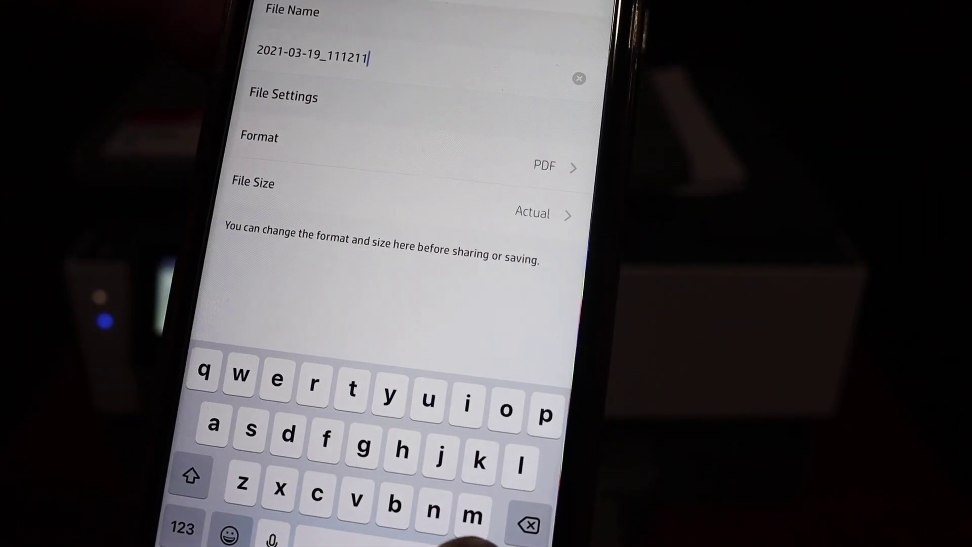
key(BackSpace)
key(BackSpace)
key(BackSpace)
key(BackSpace)
key(BackSpace)
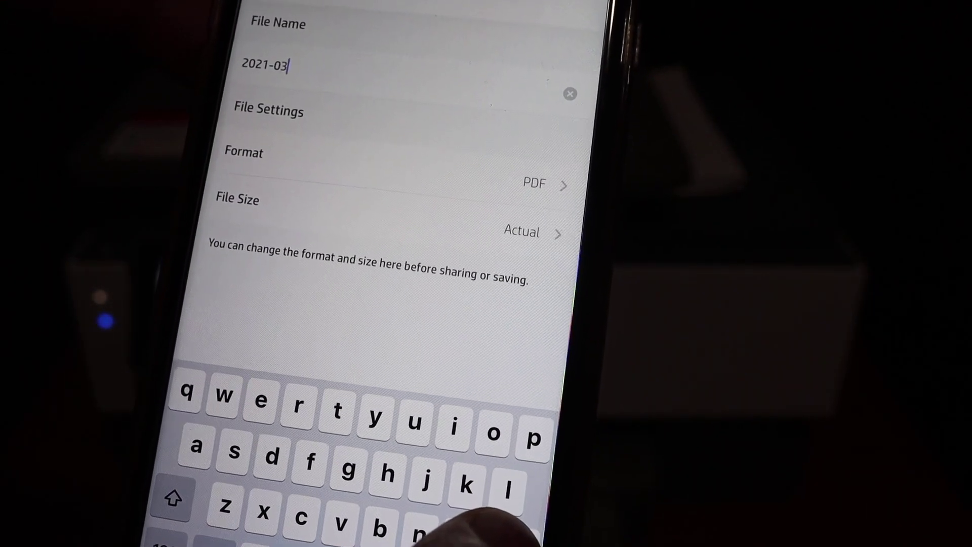
key(BackSpace)
key(BackSpace)
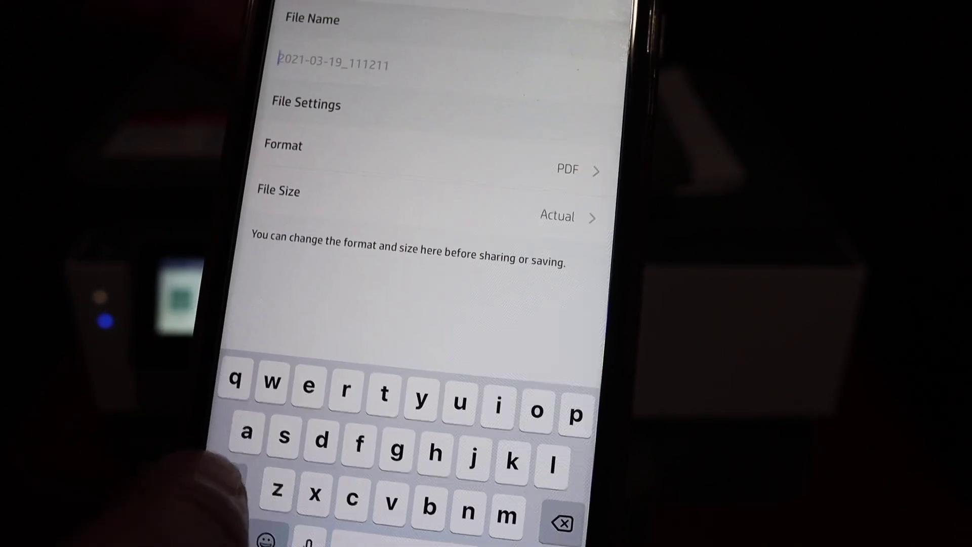
text(C)
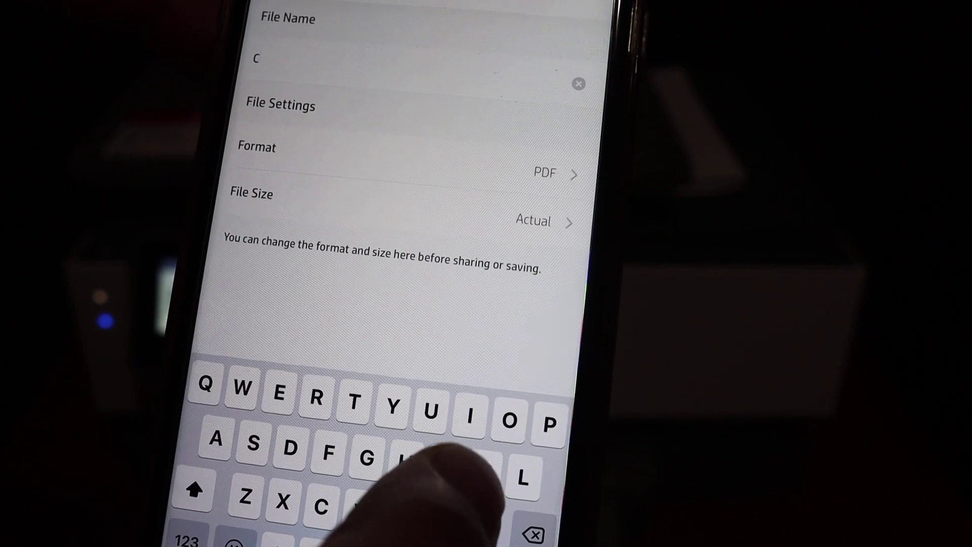
text(PS)
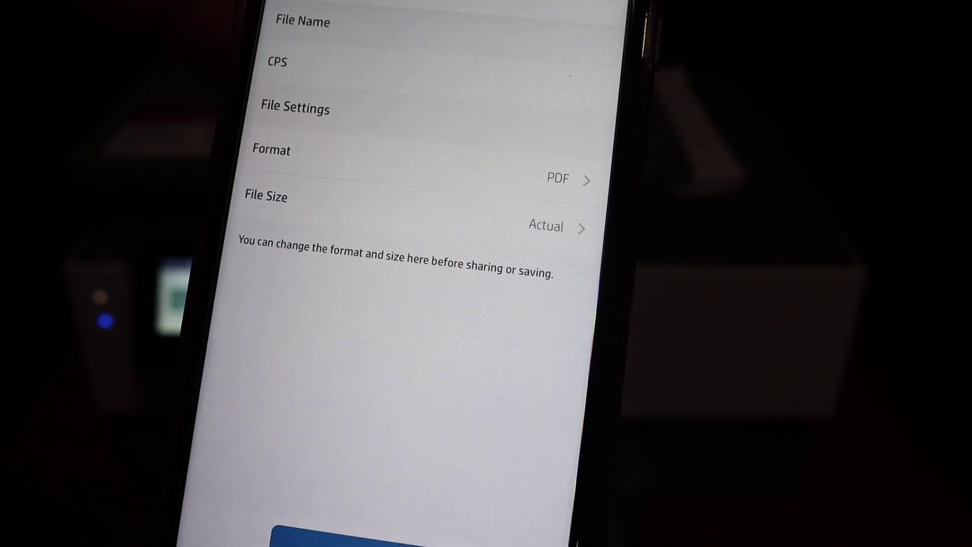
click(319, 536)
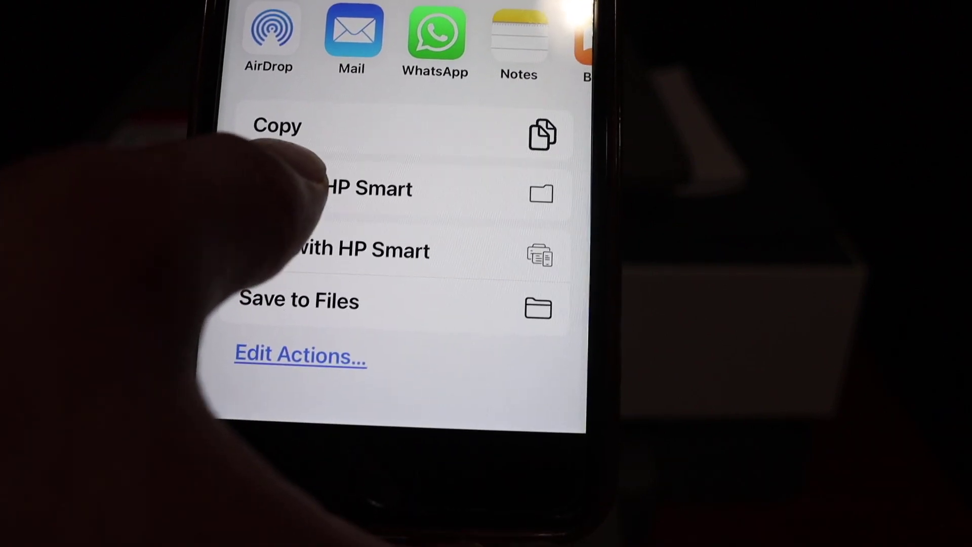
Step: Save the CPS PDF to HP Smart's own files and end the scan session
click(312, 190)
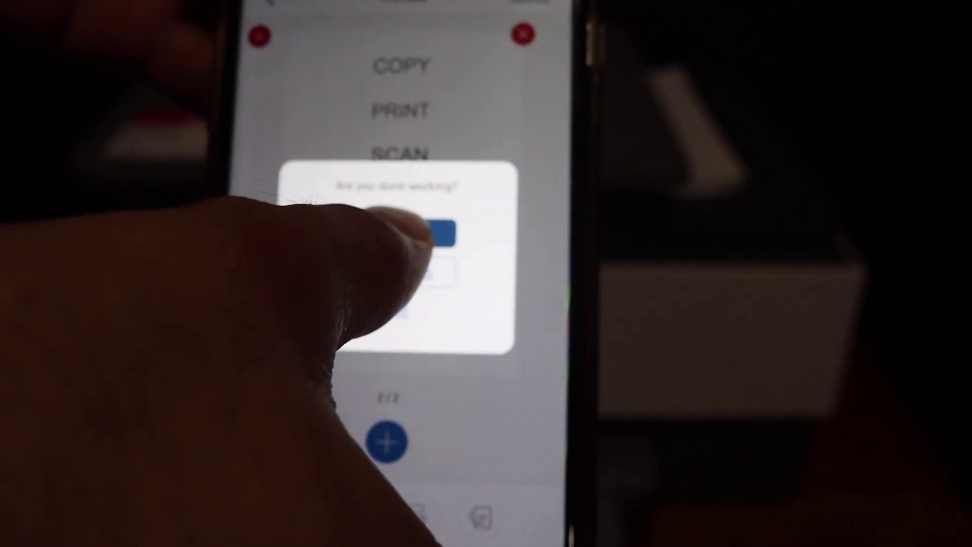
click(433, 232)
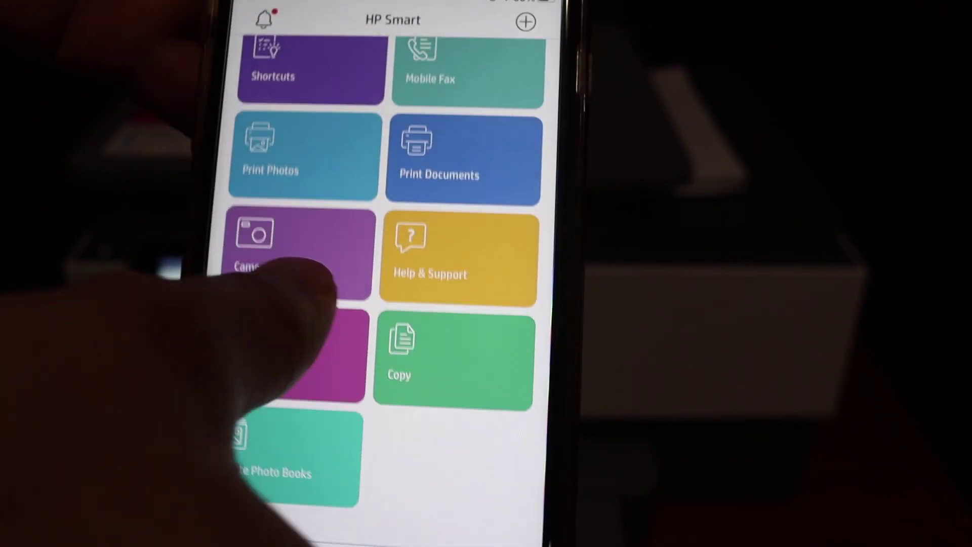
drag(281, 243, 281, 471)
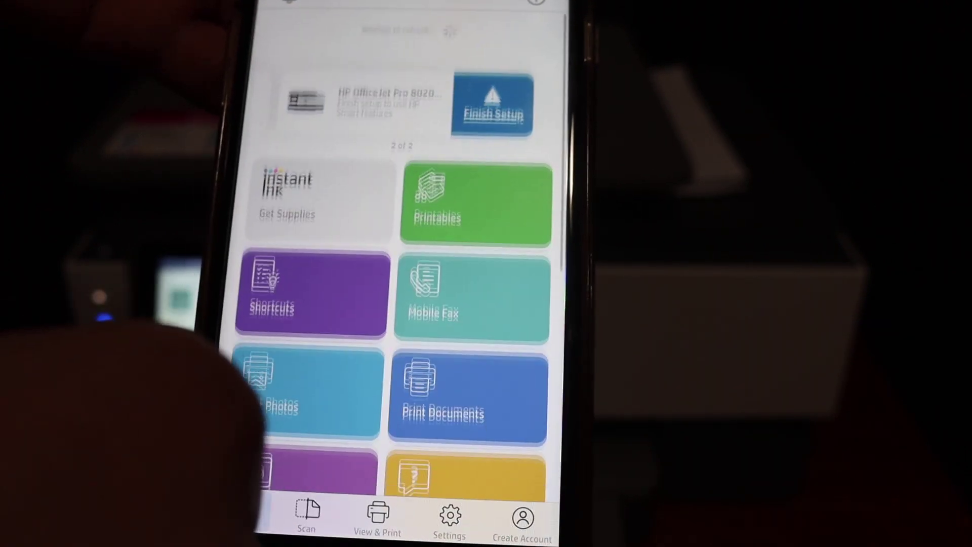
scroll(342, 342, down, 5)
scroll(341, 343, up, 5)
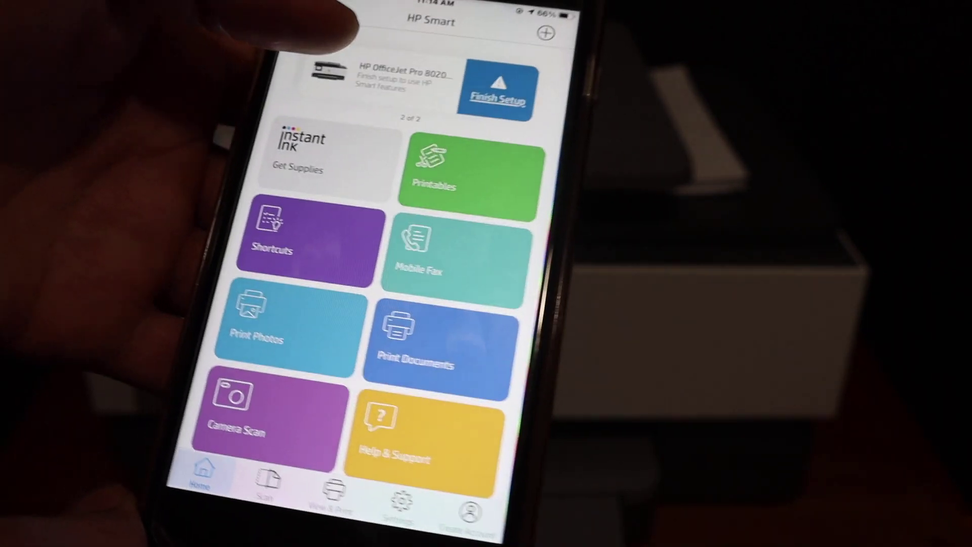
Step: Choose Print Documents and open the files saved in HP Smart
click(426, 289)
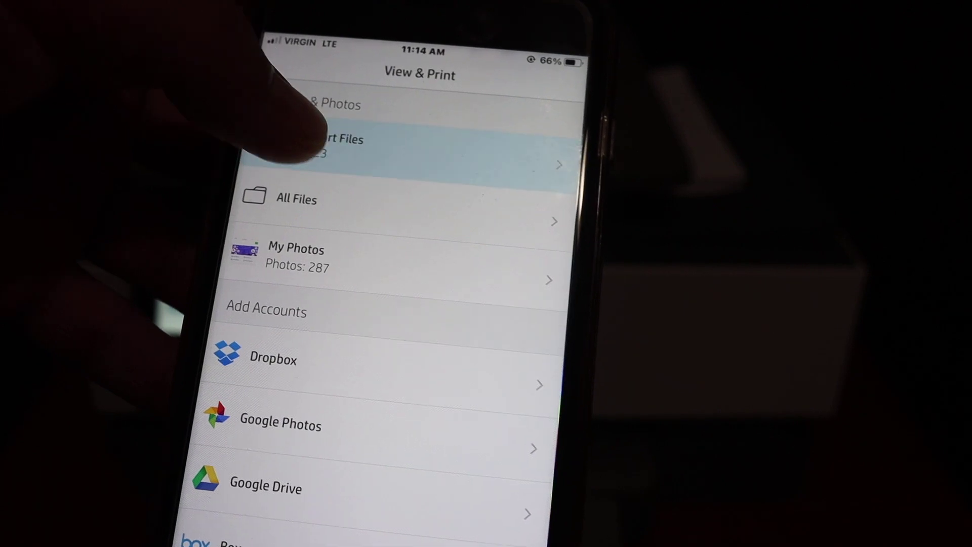
click(304, 145)
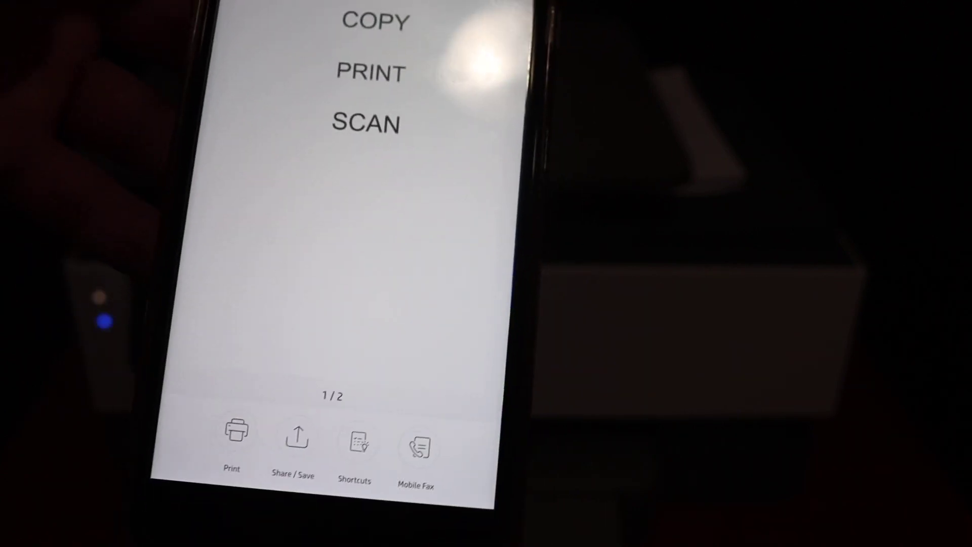
Step: Send the two-page CPS scan to print preview for the OfficeJet Pro 8020
click(279, 472)
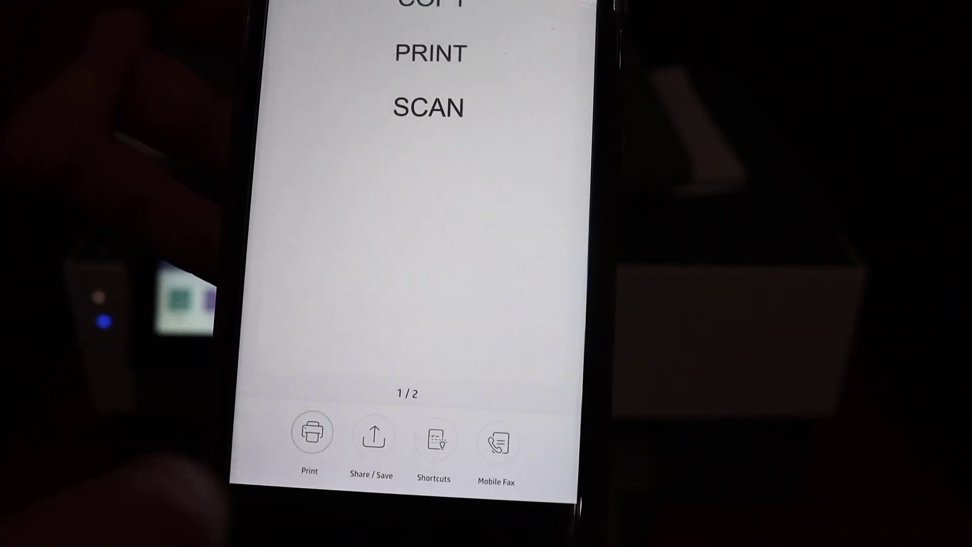